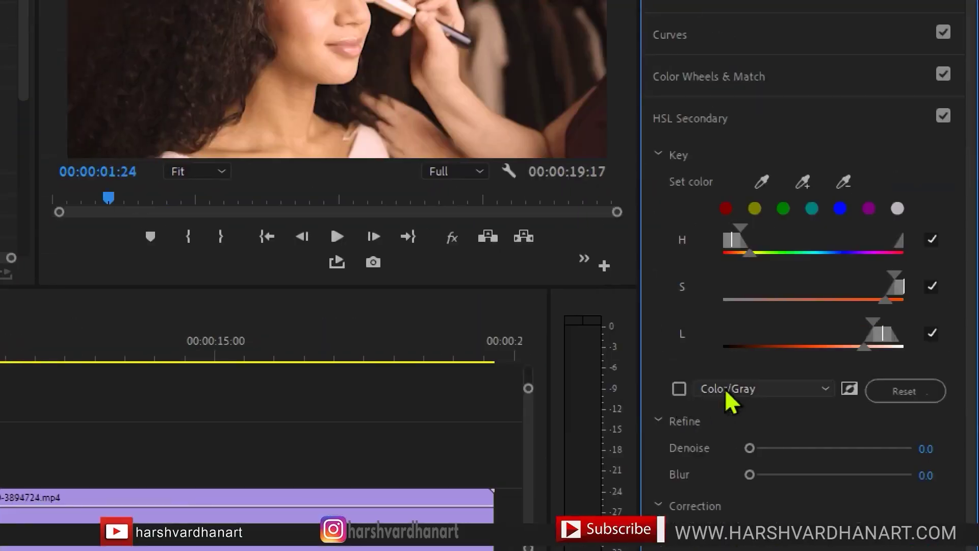
Preview the key as a mask, trying Color/Black and White/Black before returning to Color/Black.
left_click(678, 389)
left_click(822, 390)
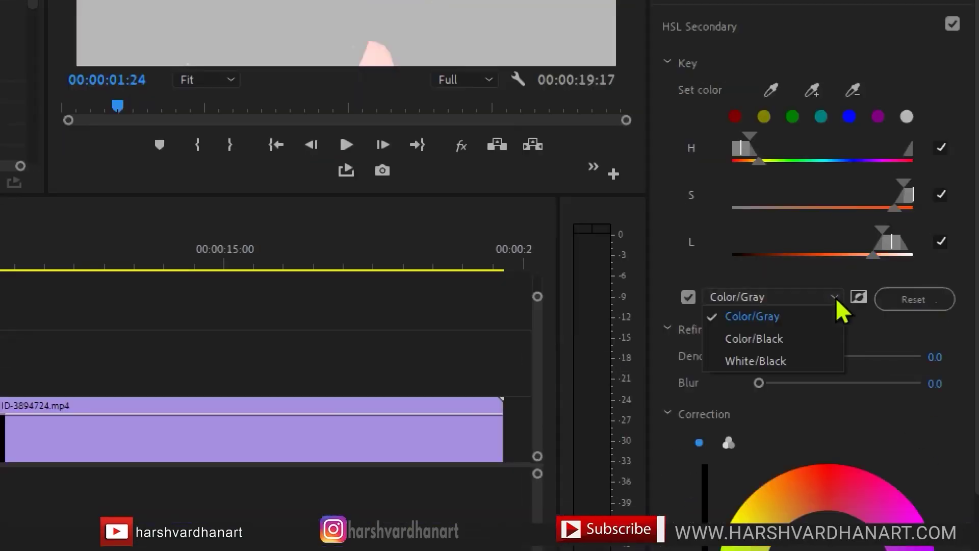
left_click(782, 433)
left_click(787, 378)
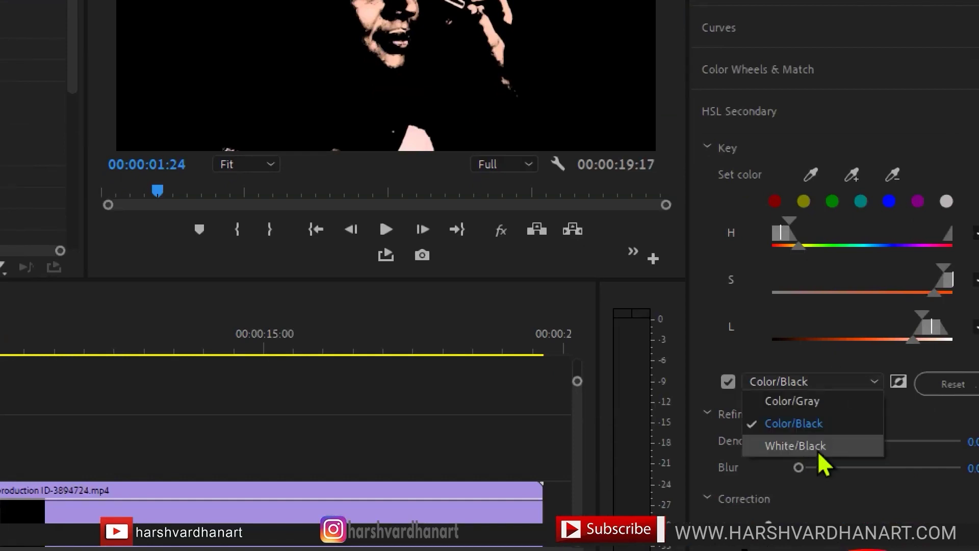
left_click(818, 451)
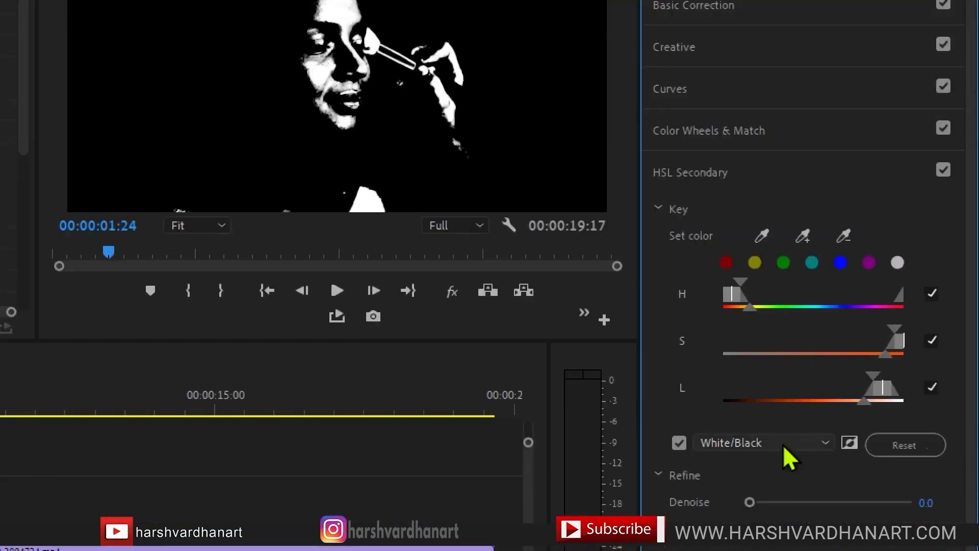
left_click(959, 515)
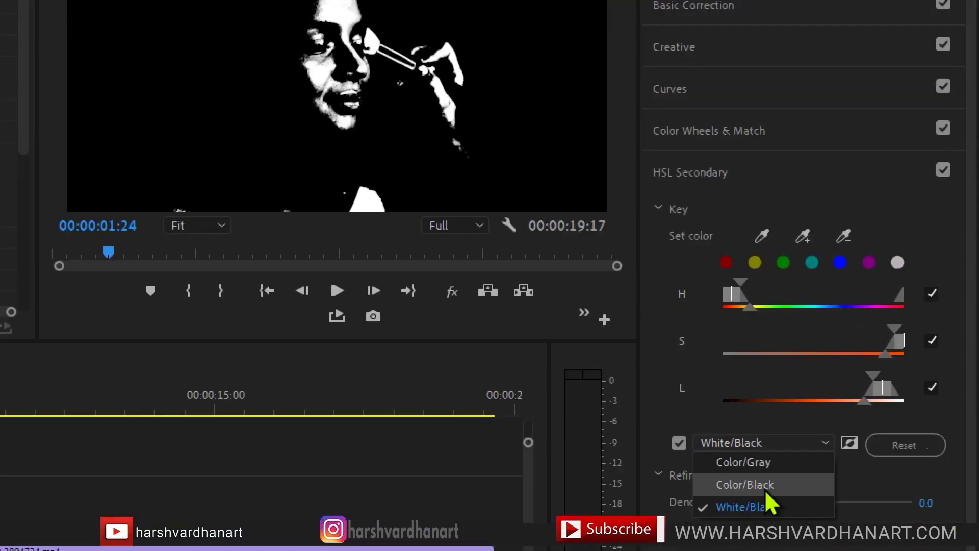
left_click(764, 489)
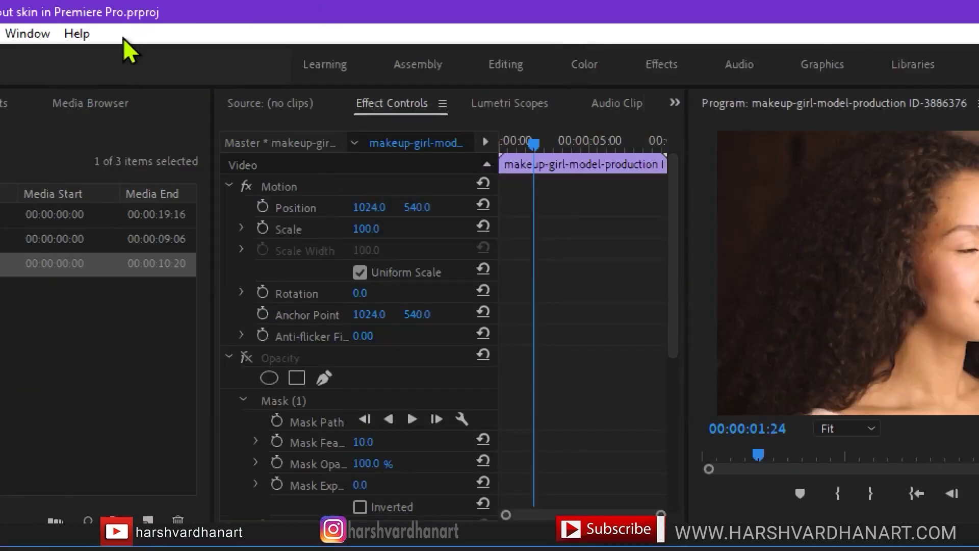
Show the Lumetri Color panel from the Window menu with HSL Secondary expanded.
left_click(84, 32)
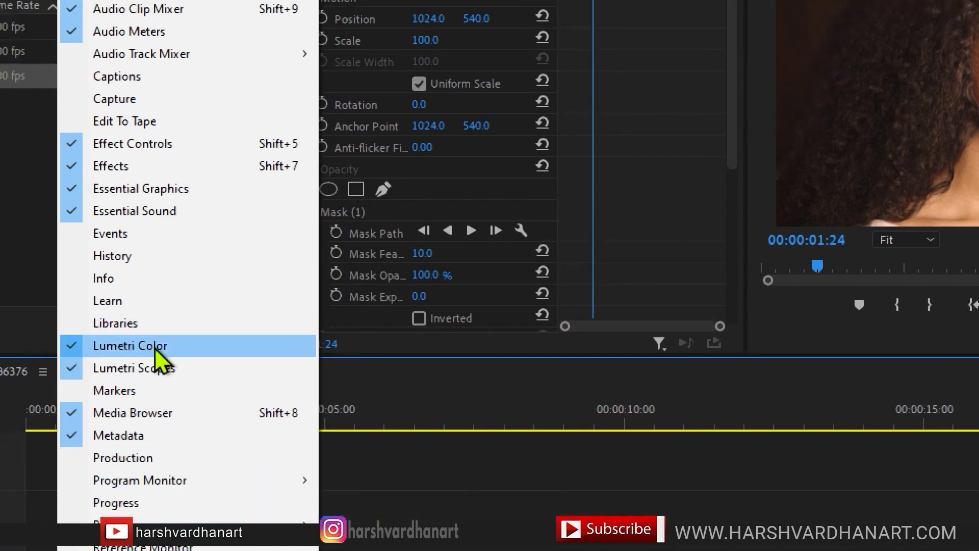
left_click(219, 347)
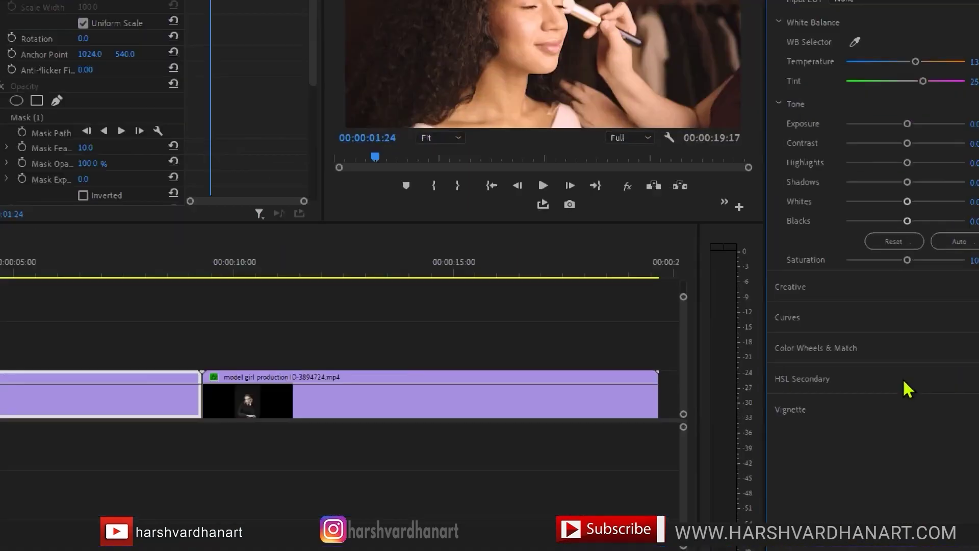
left_click(713, 373)
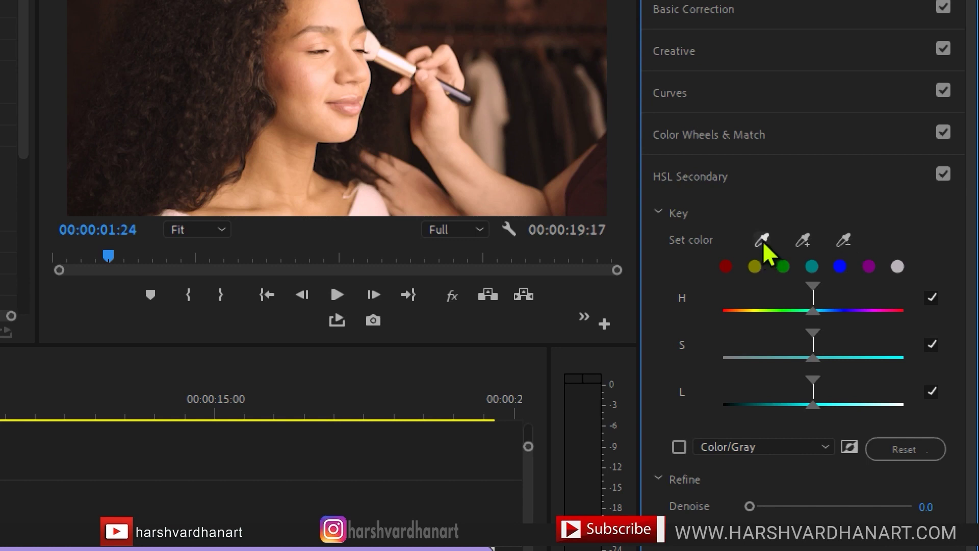
Sample the model's cheek skin tone as the key colour and preview it as a gray mask.
left_click(762, 239)
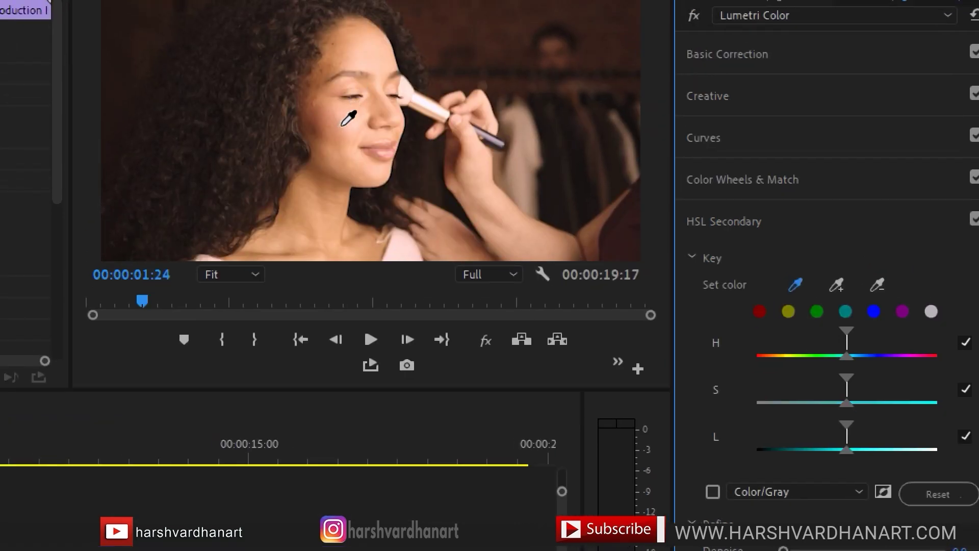
left_click(352, 124)
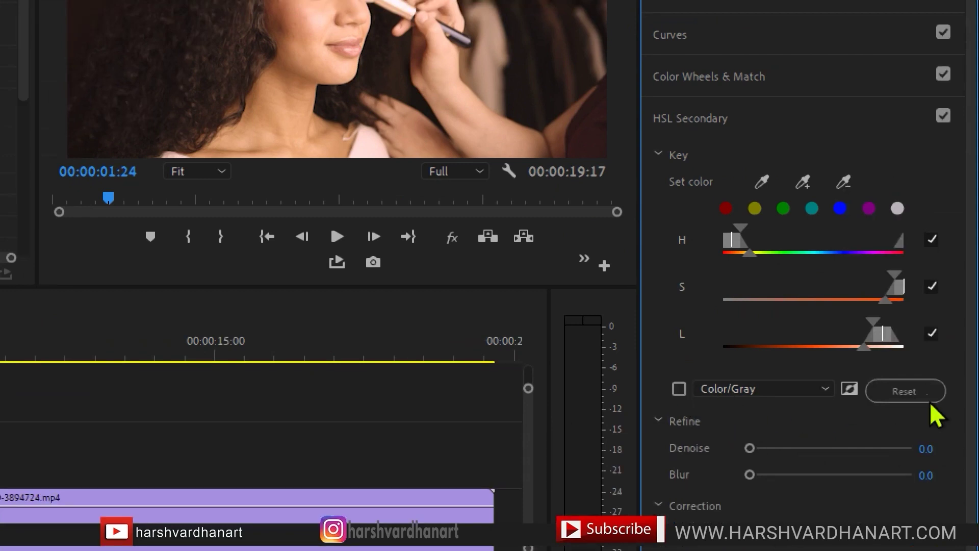
left_click(679, 388)
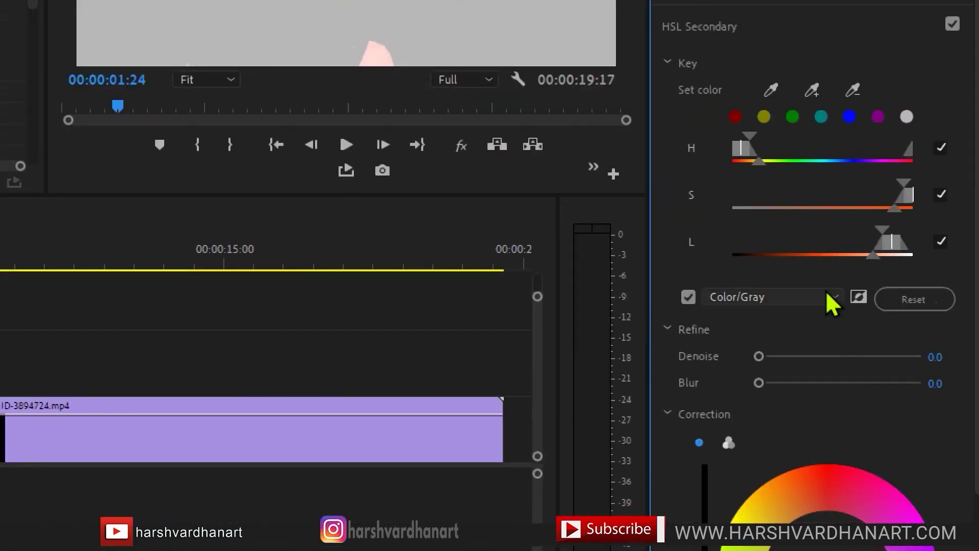
Switch the mask display between Color/Black and White/Black, ending on Color/Black.
left_click(835, 298)
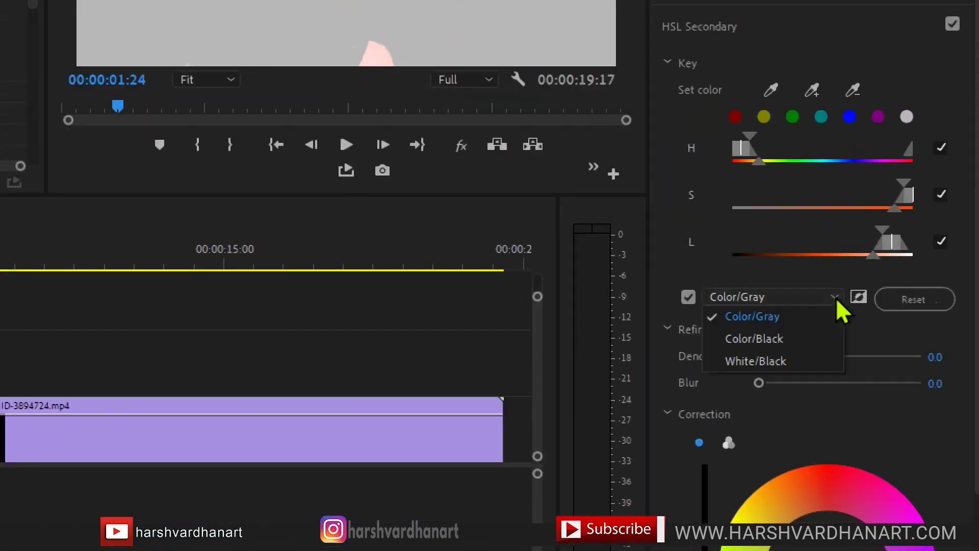
left_click(788, 339)
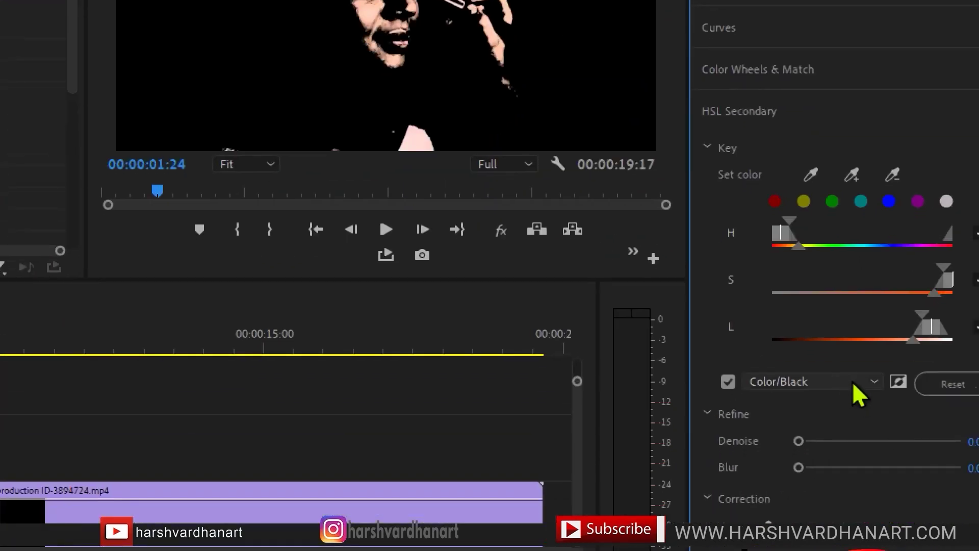
left_click(852, 384)
left_click(819, 451)
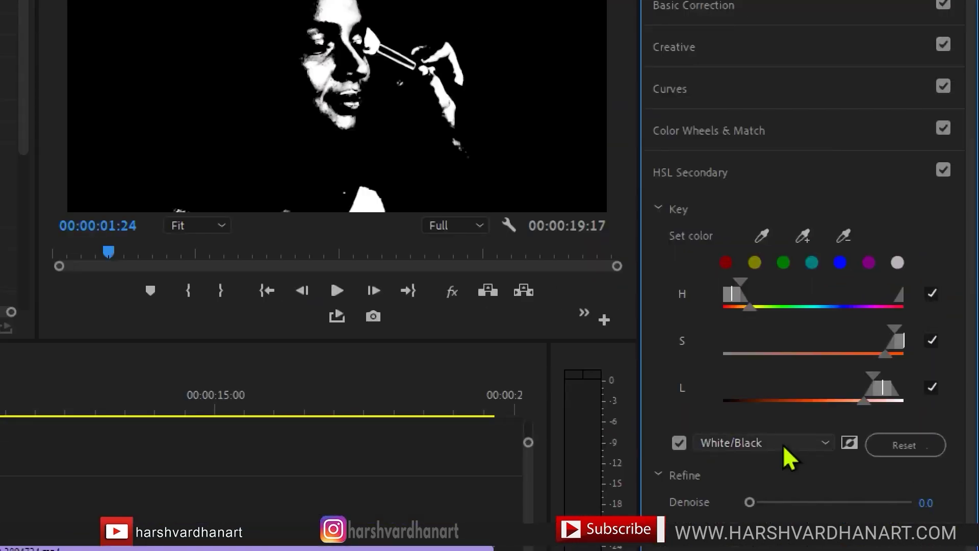
left_click(784, 444)
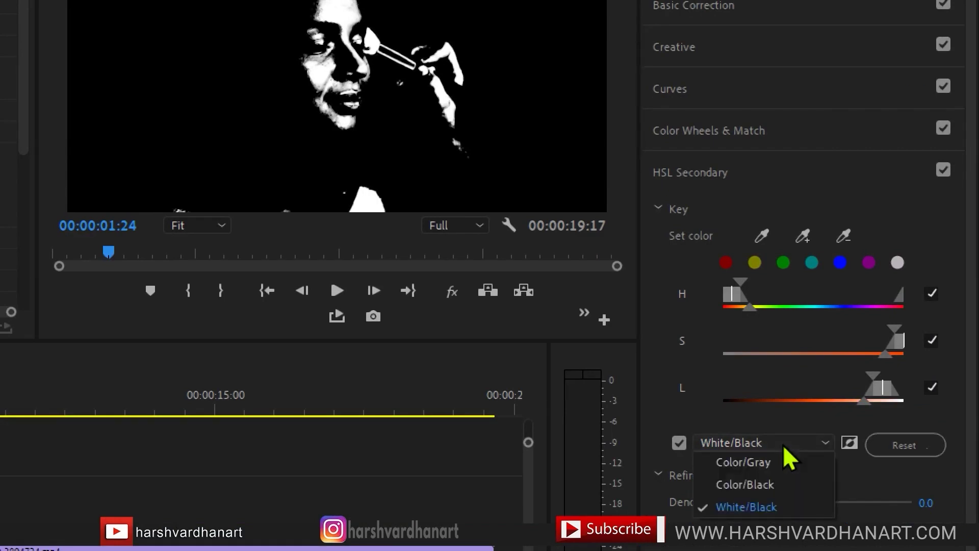
left_click(764, 489)
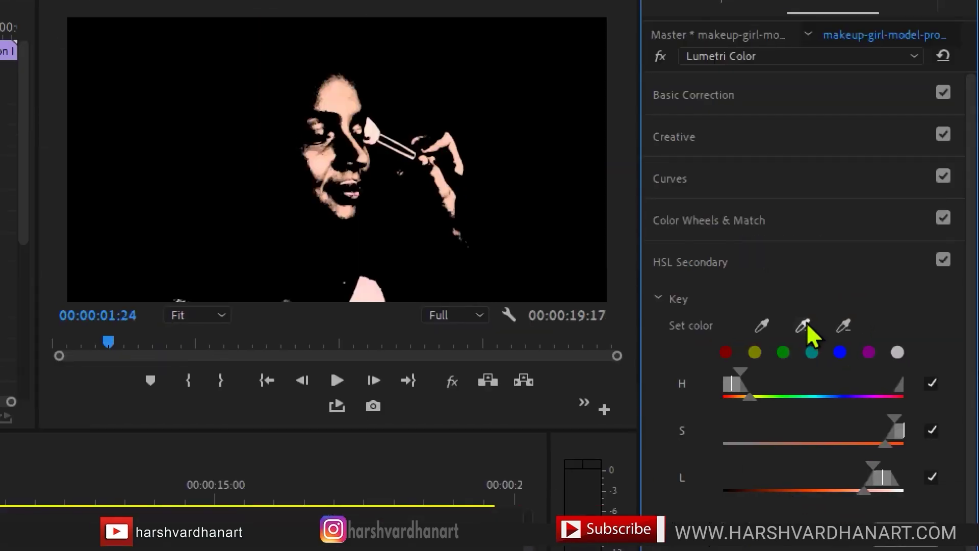
Add more face skin and the skin beside the nose to the key, comparing against the unmasked clip.
left_click(911, 354)
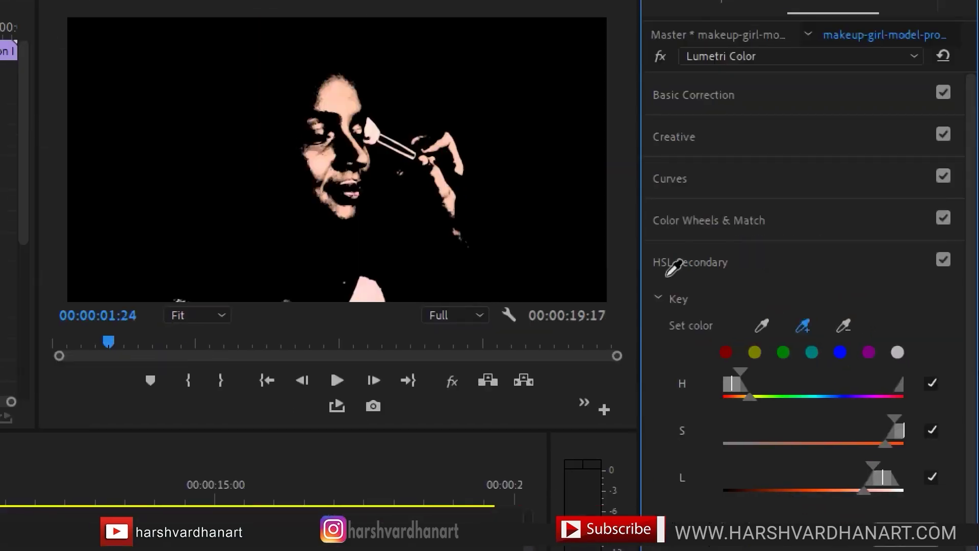
left_click(324, 88)
left_click(305, 97)
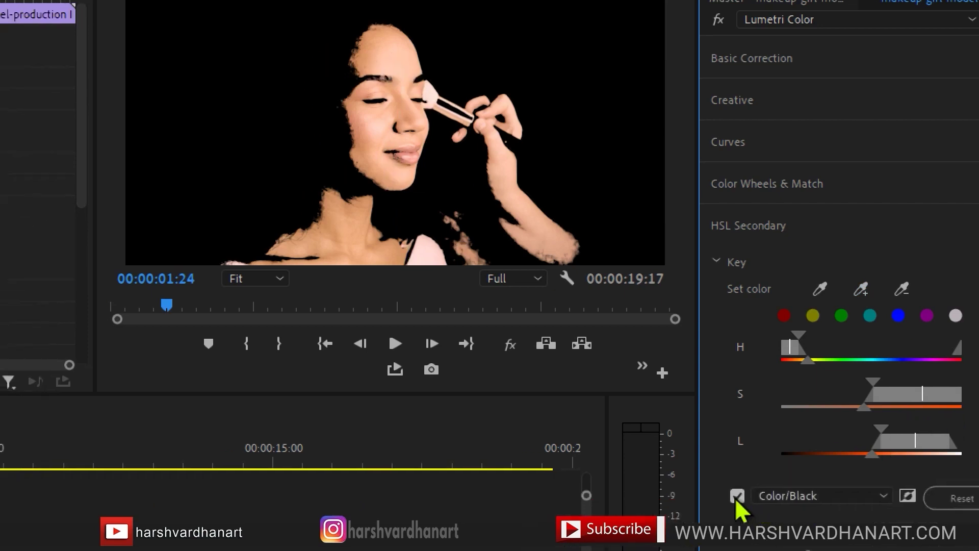
left_click(735, 496)
left_click(735, 495)
left_click(735, 495)
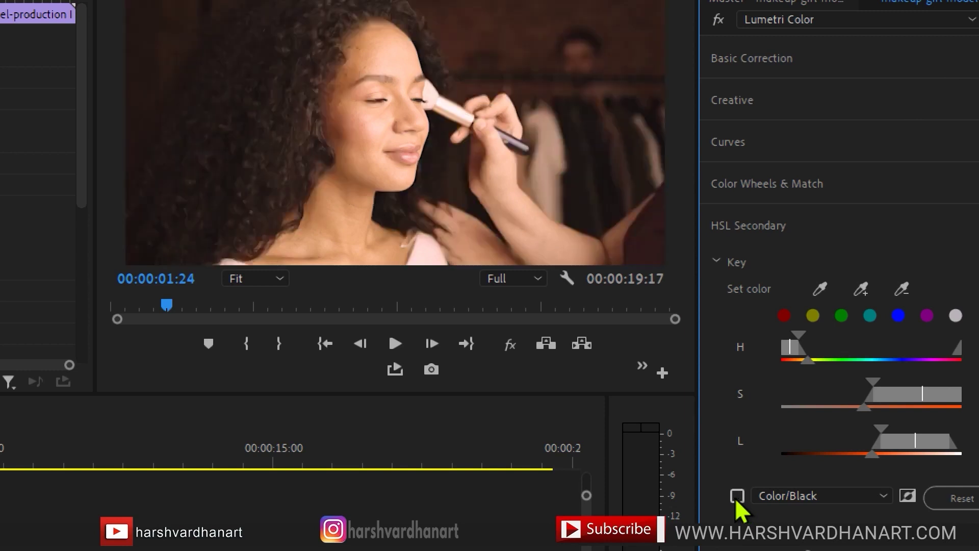
left_click(735, 496)
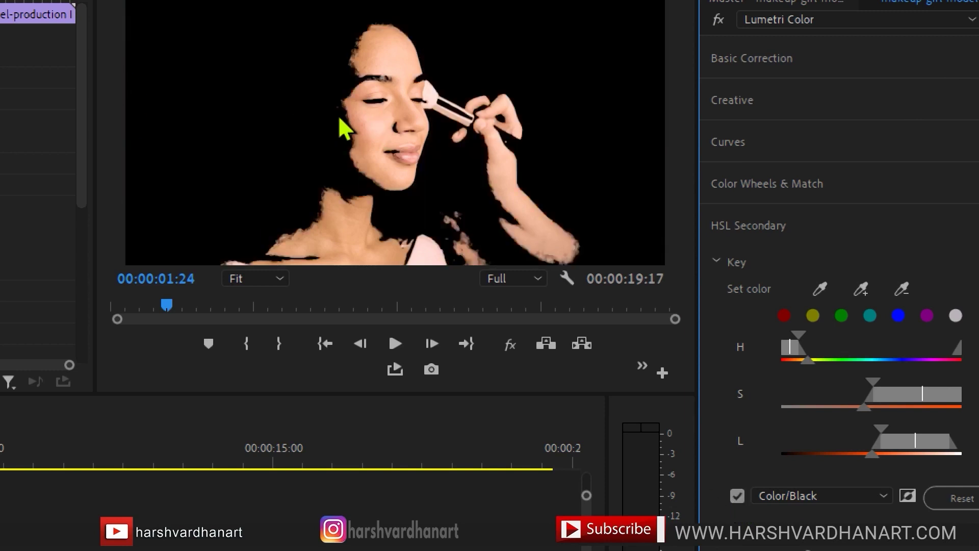
left_click(861, 289)
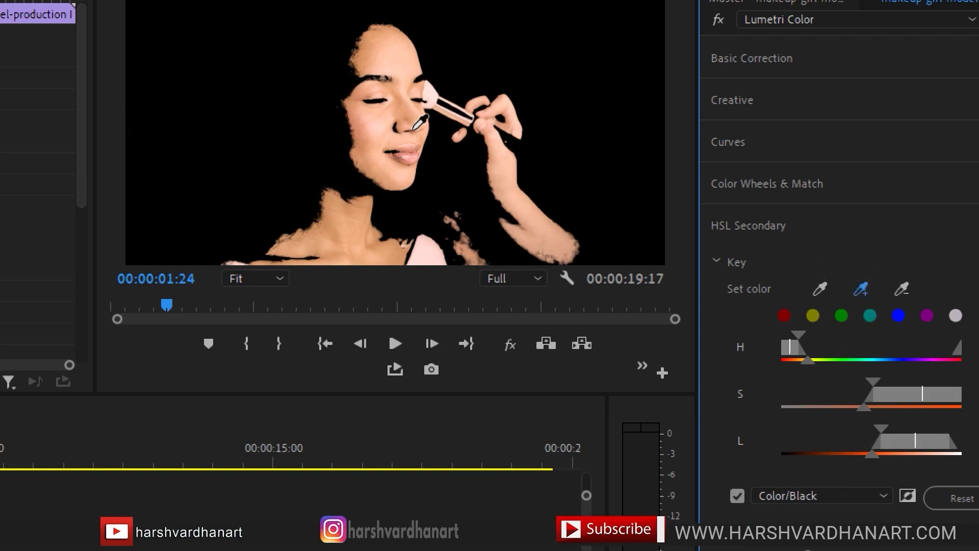
left_click(345, 119)
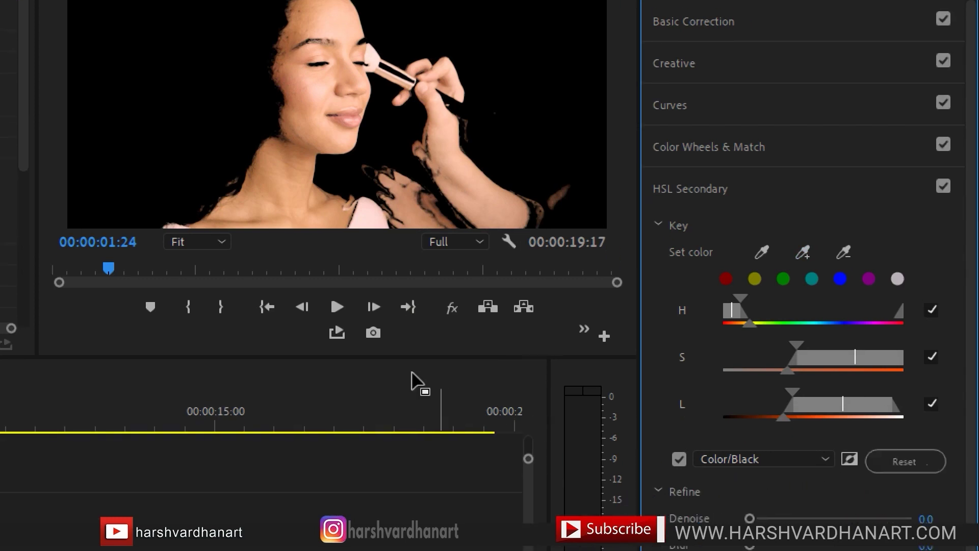
Play the clip and stop at frame 00:00:05:14.
key("space")
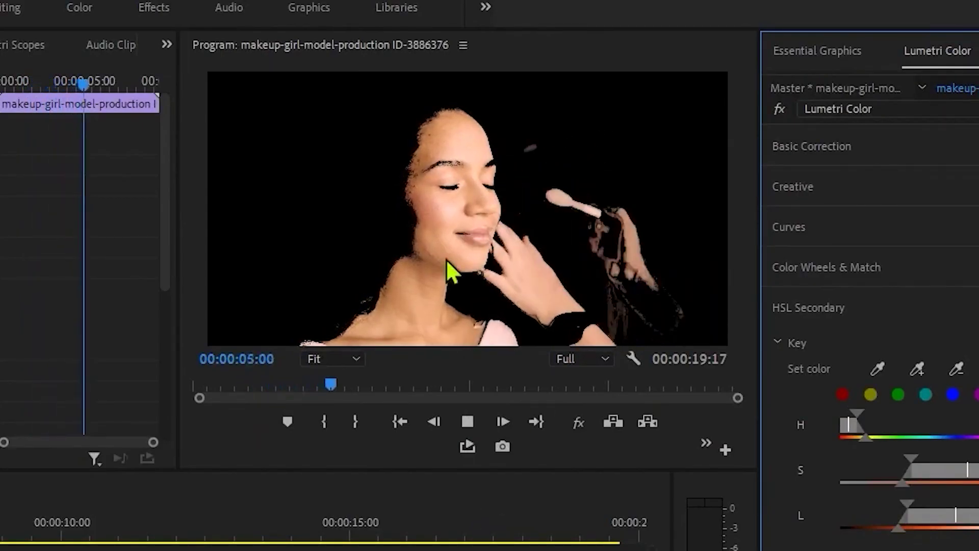
key("space")
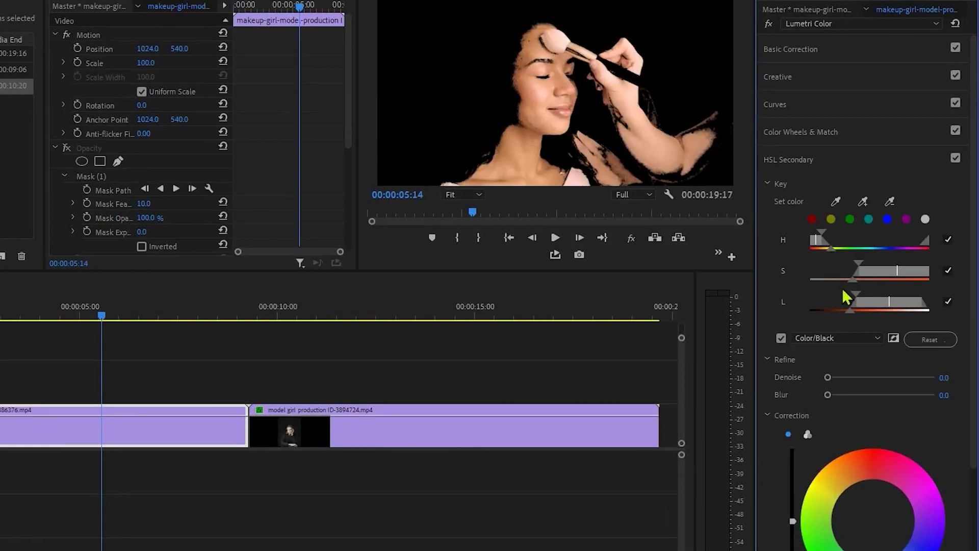
Pull the key's lower saturation and luminance limits down to include more of the arm.
left_click_drag(856, 284, 849, 284)
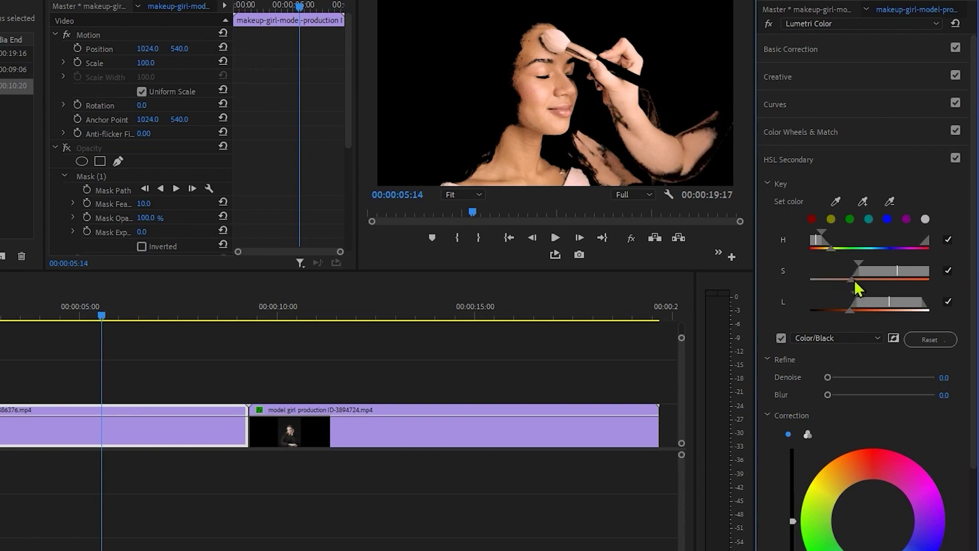
left_click_drag(856, 288, 849, 287)
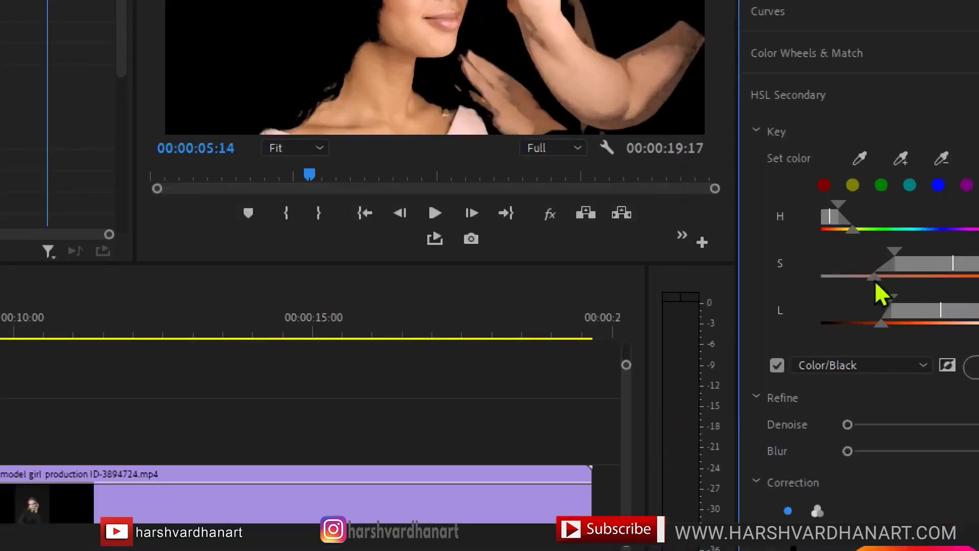
left_click_drag(871, 281, 865, 280)
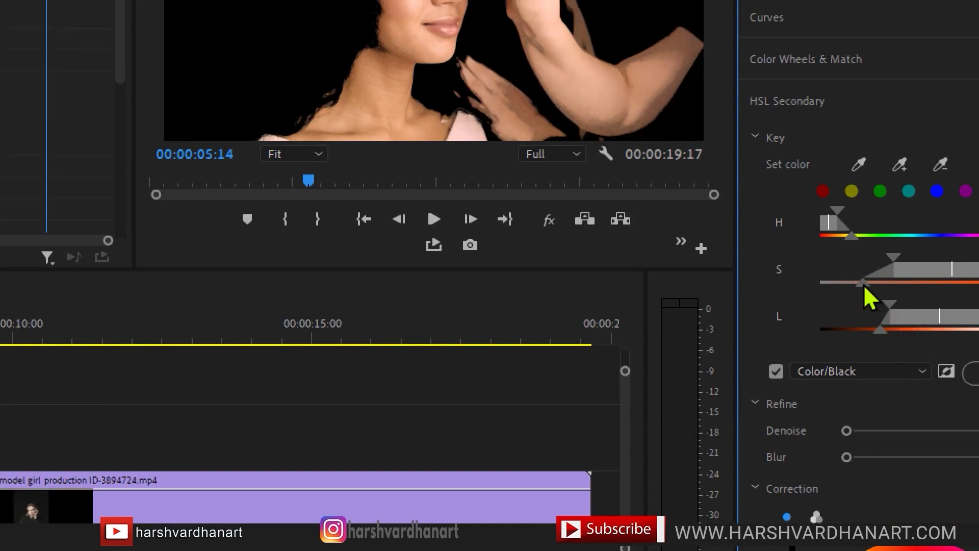
left_click_drag(864, 283, 859, 283)
mouse_move(879, 330)
left_mouse_down()
mouse_move(865, 326)
mouse_move(874, 329)
left_mouse_up()
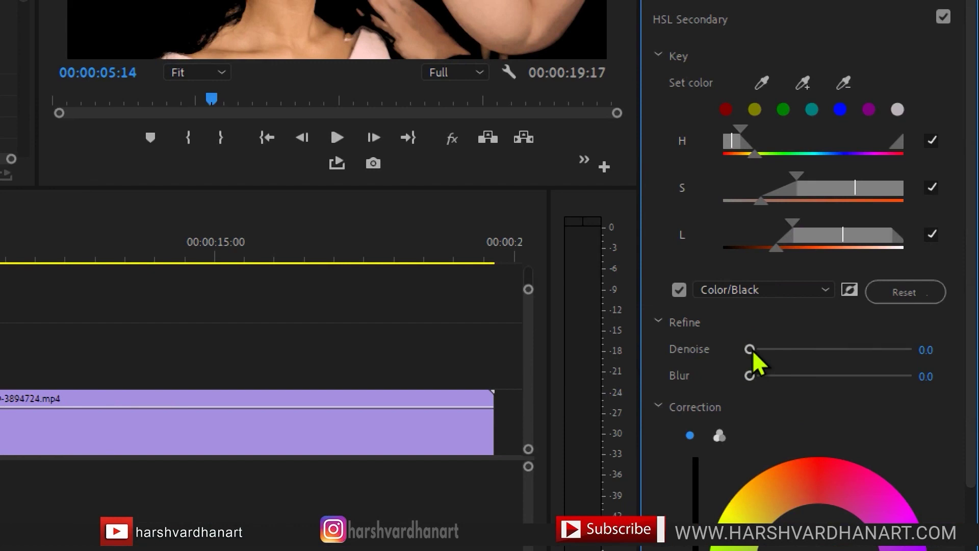
Set Refine Denoise to 34.4 and Blur to 3.6, then scrub back to 00:00:02:12.
left_click_drag(751, 349, 804, 350)
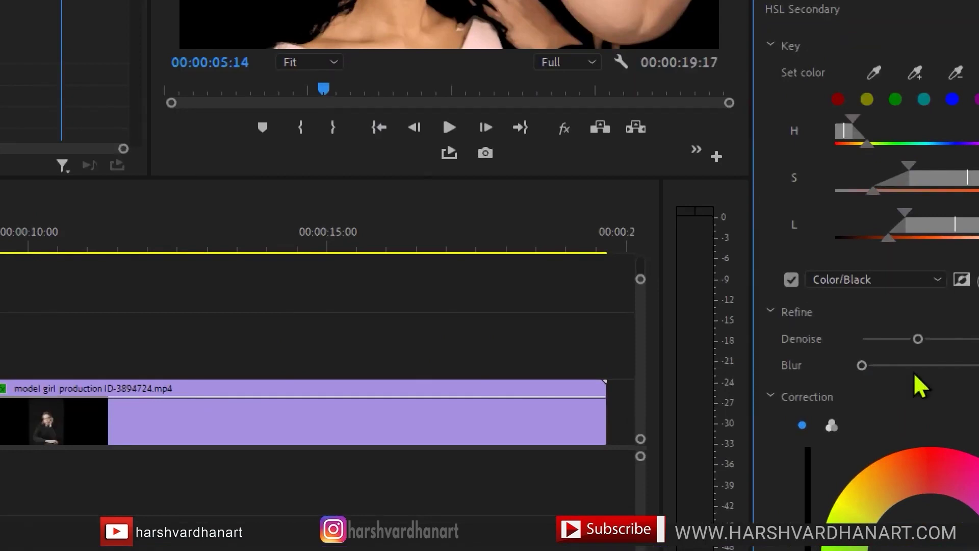
left_click_drag(749, 368, 767, 369)
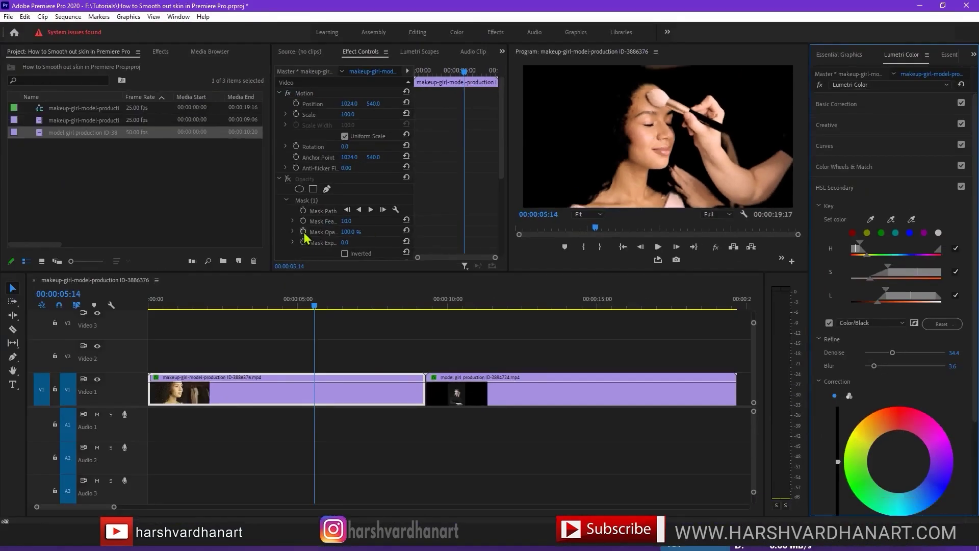
left_click_drag(300, 310, 222, 307)
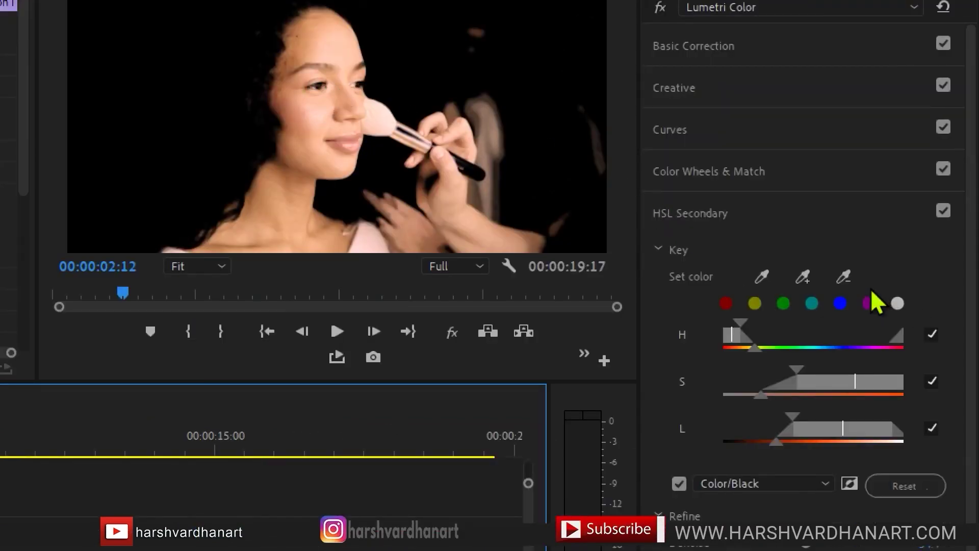
Subtract the eye colours from the skin key with the minus eyedropper.
left_click(843, 277)
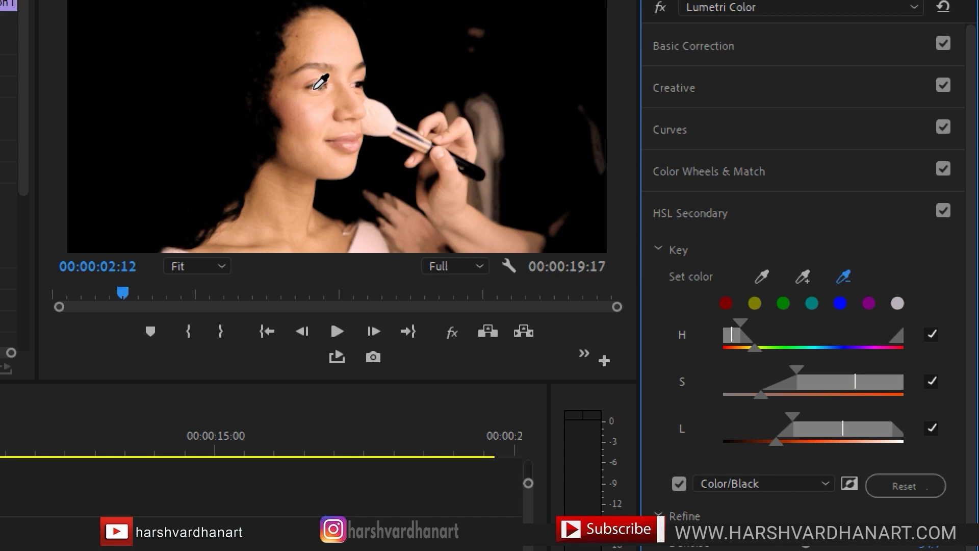
left_click(316, 87)
left_click(317, 98)
left_click(843, 276)
left_click(320, 85)
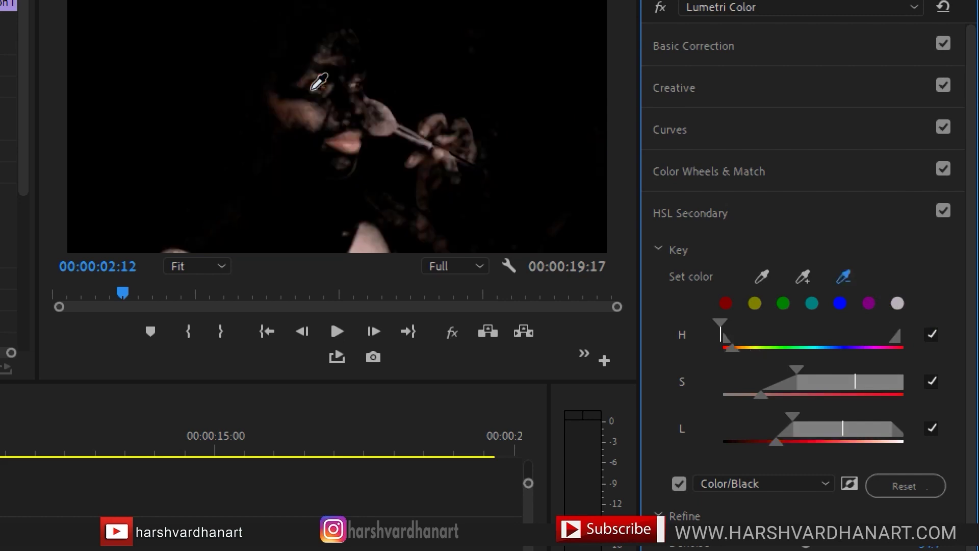
left_click(836, 278)
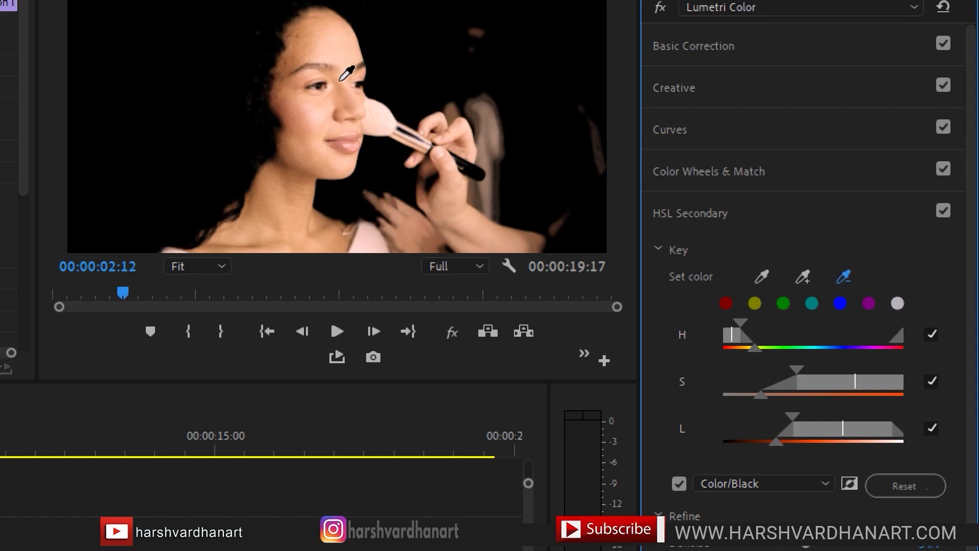
left_click(318, 90)
Raise the lower lightness and saturation limits so low-saturation areas like the hands drop out.
left_click_drag(777, 441, 781, 437)
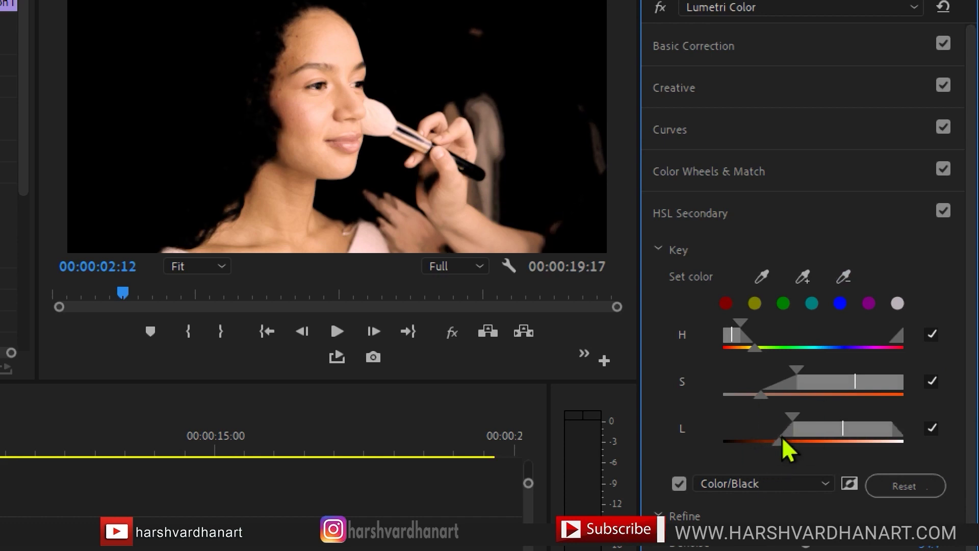
left_click_drag(760, 396, 800, 368)
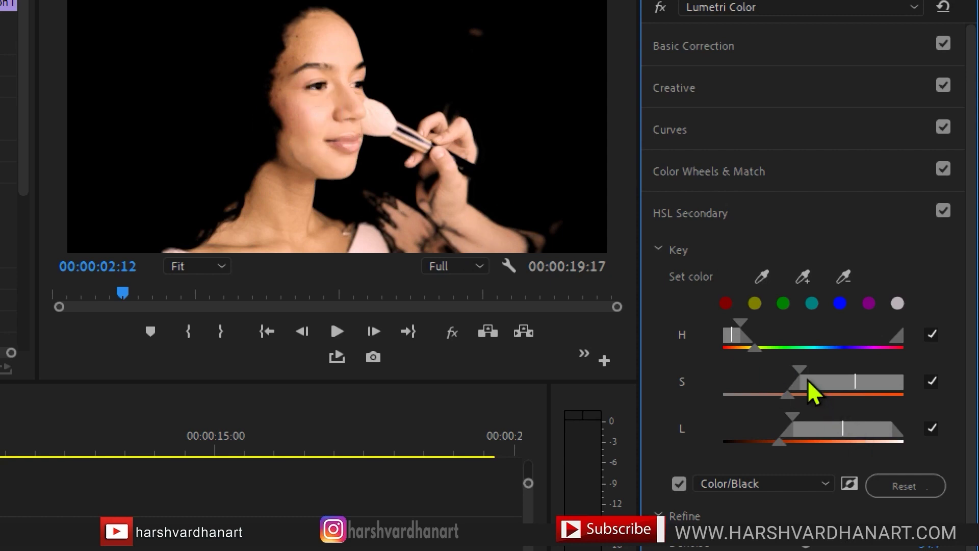
mouse_move(806, 378)
left_mouse_down()
mouse_move(828, 378)
mouse_move(797, 378)
left_mouse_up()
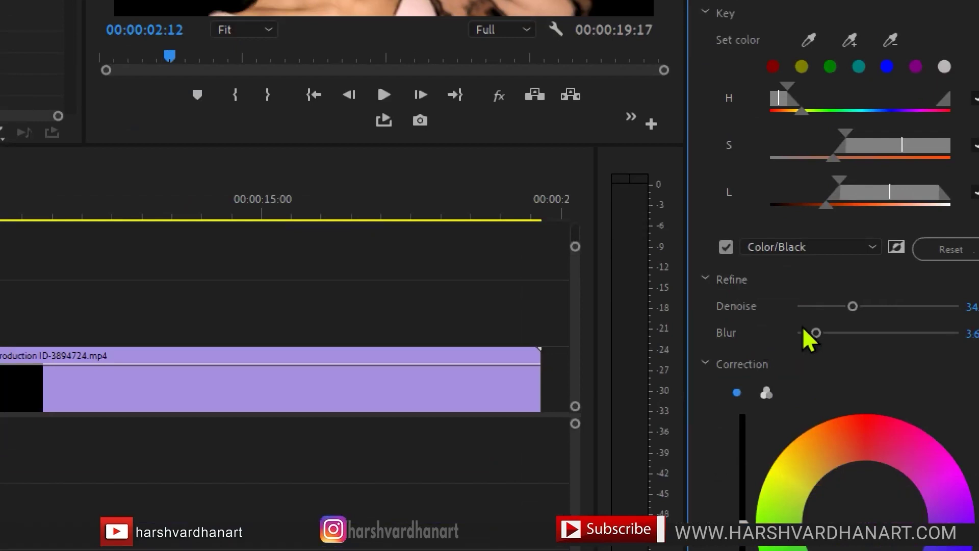
Turn off the Color/Black mask preview and set the keyed skin's Sharpen to 35.
left_click(725, 248)
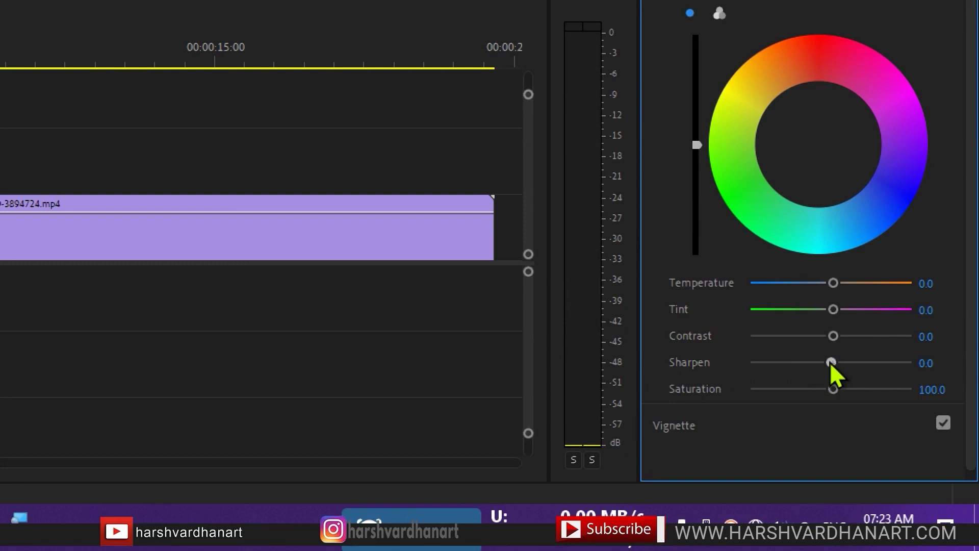
left_click_drag(830, 362, 800, 365)
left_click(930, 363)
type("35")
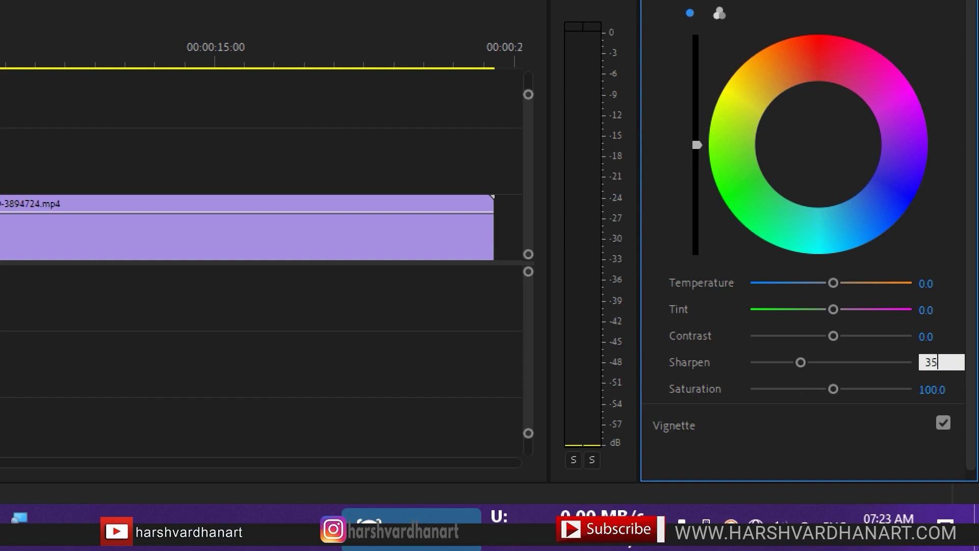
key("Return")
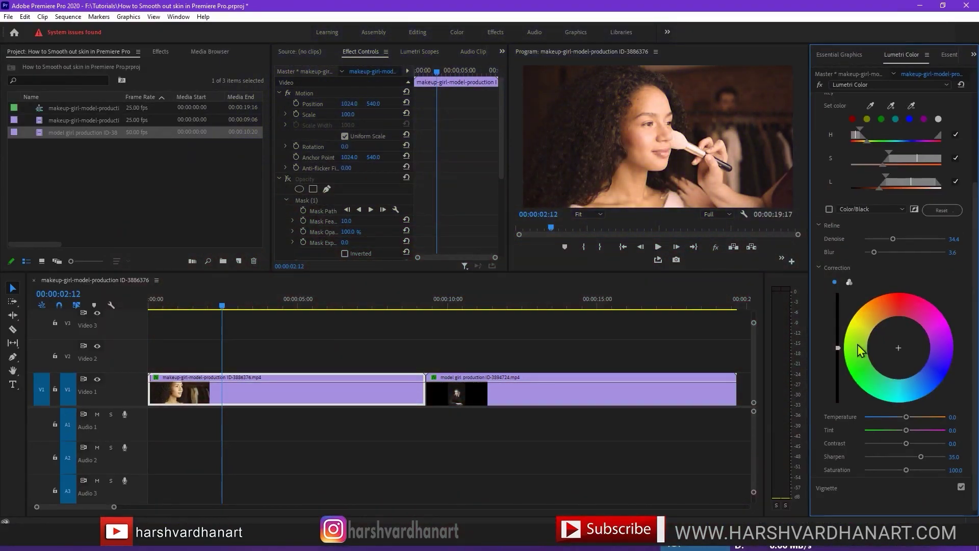
Scrub the clip to check the smoothing, then set the skin Sharpen to -35.
left_click(225, 312)
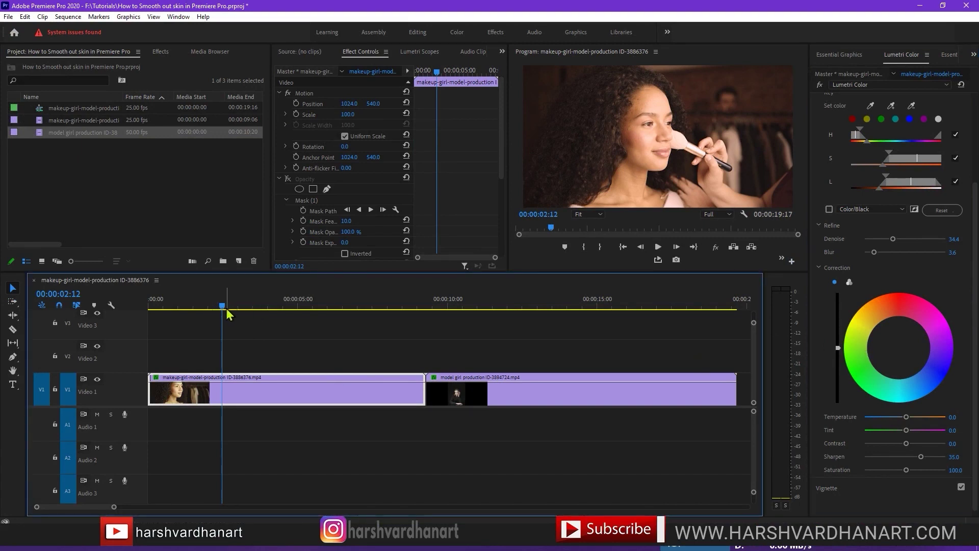
left_click_drag(228, 312, 233, 311)
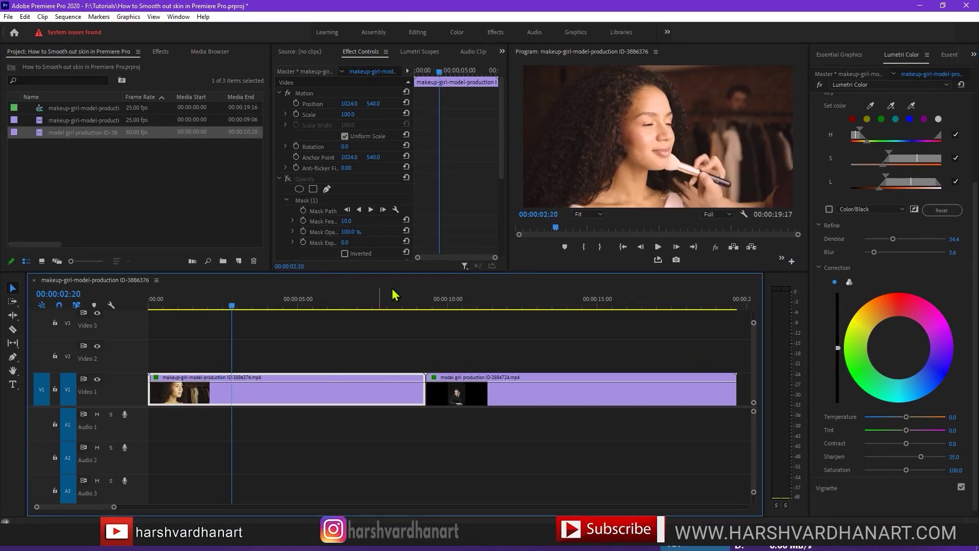
left_click(891, 456)
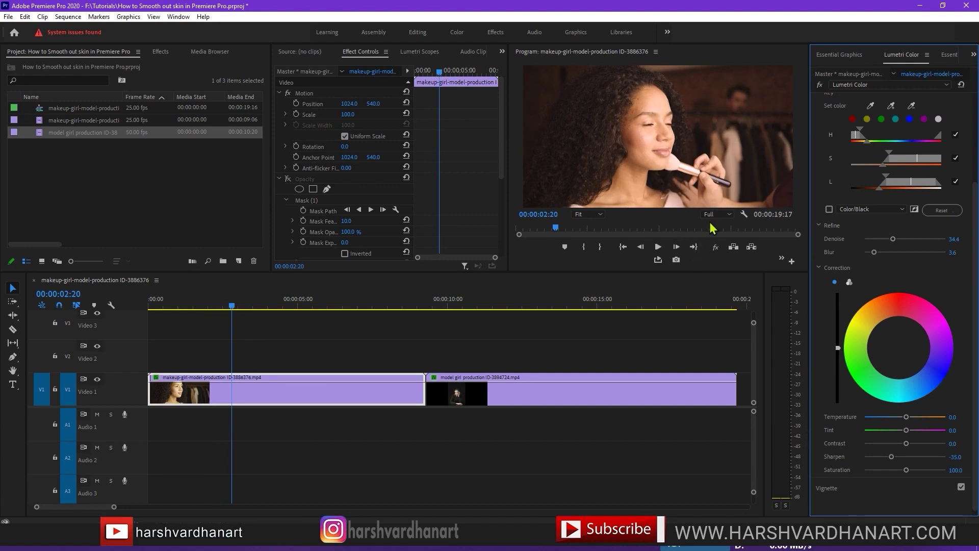
Zoom the Program monitor to 50% near 00:00:03:16 and widen the preview panel.
left_click(599, 214)
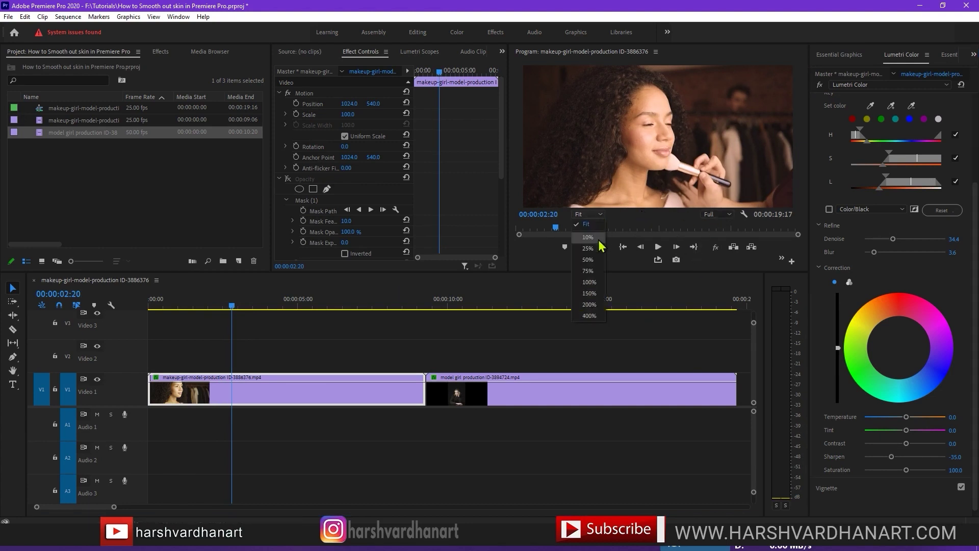
left_click(589, 259)
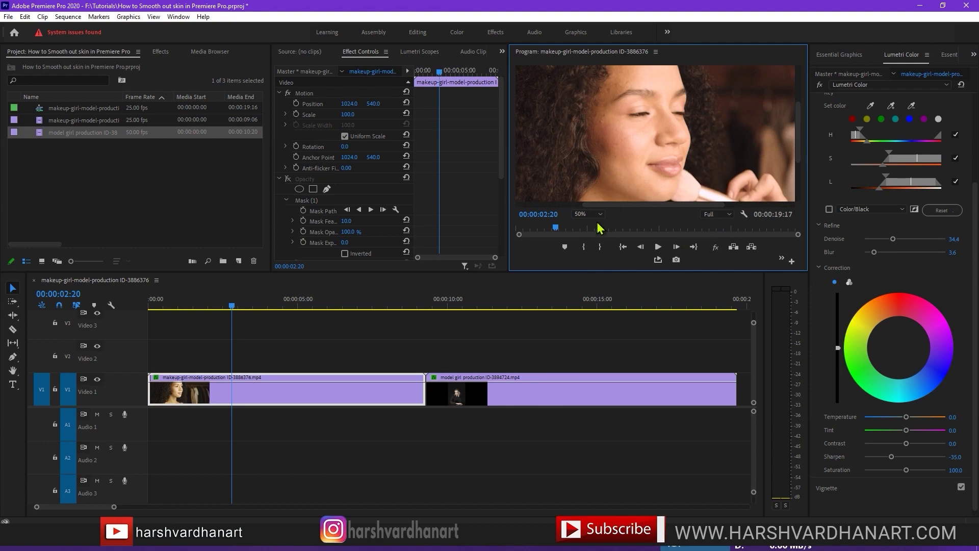
mouse_move(556, 228)
left_mouse_down()
mouse_move(571, 230)
mouse_move(551, 230)
left_mouse_up()
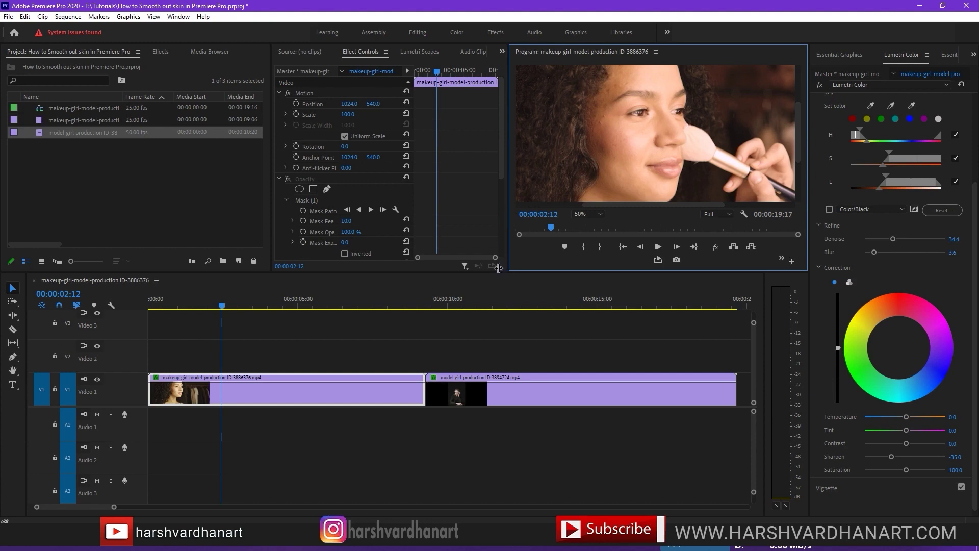
left_click_drag(498, 267, 418, 380)
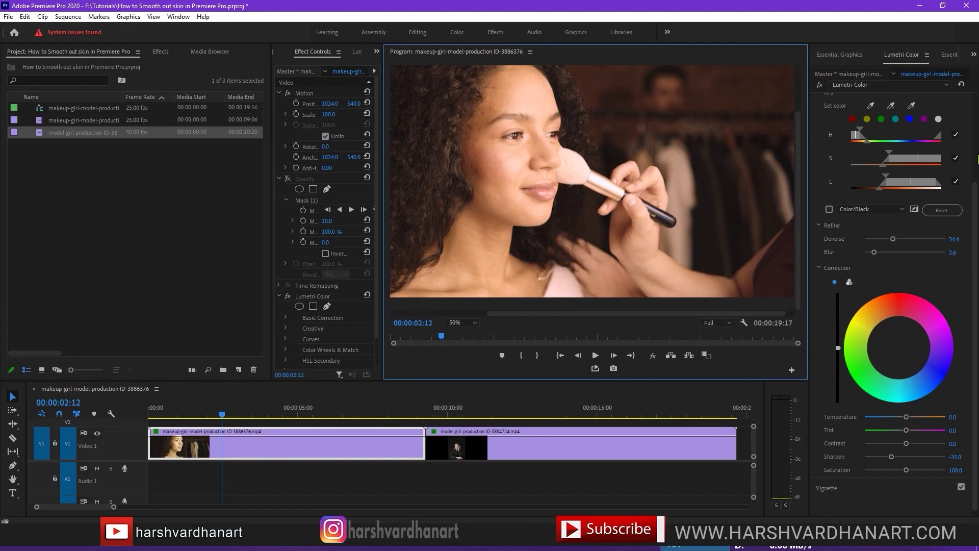
left_click_drag(975, 184, 973, 148)
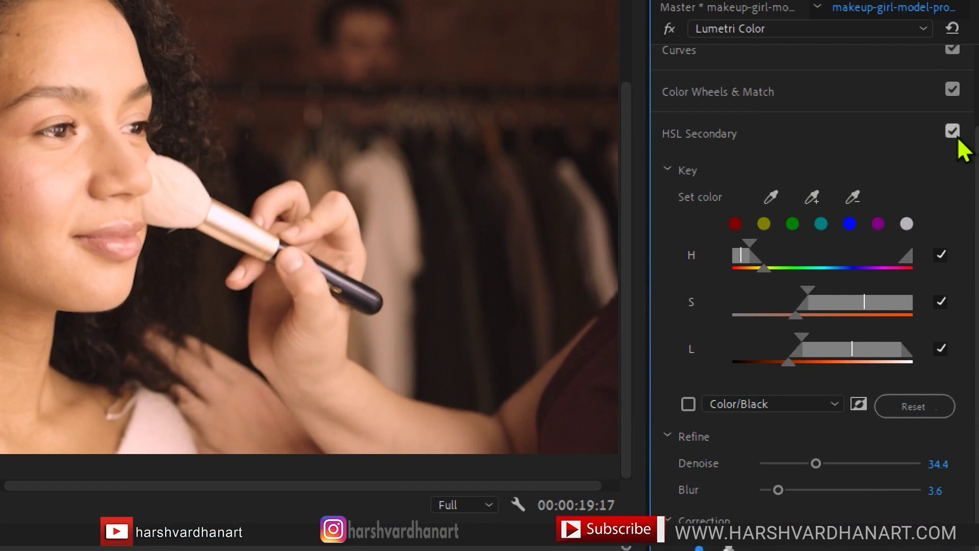
left_click(952, 132)
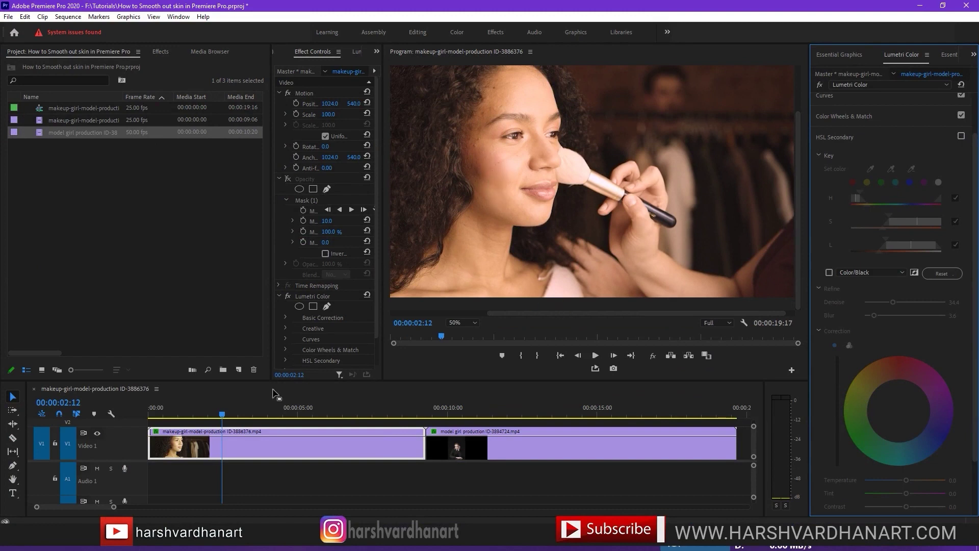
left_click(226, 423)
key("space")
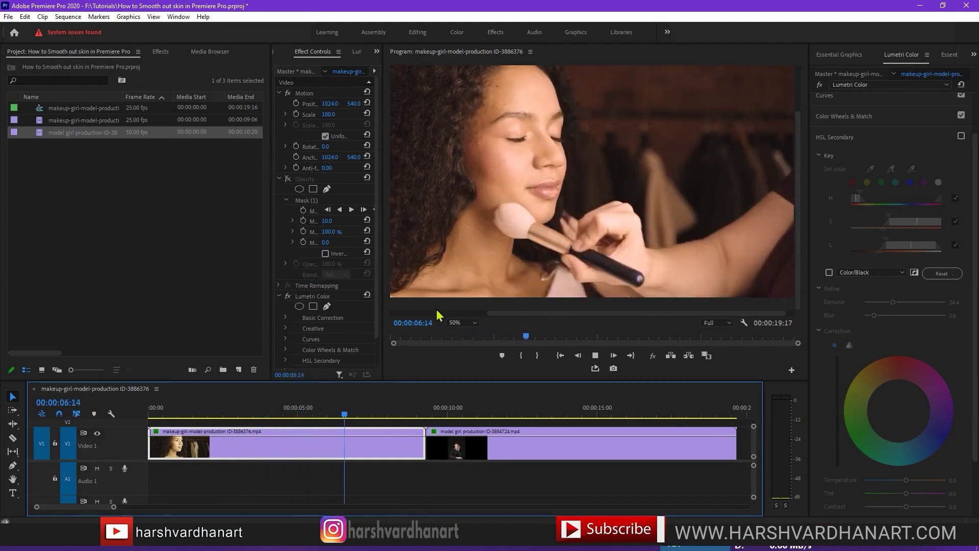
left_click(212, 412)
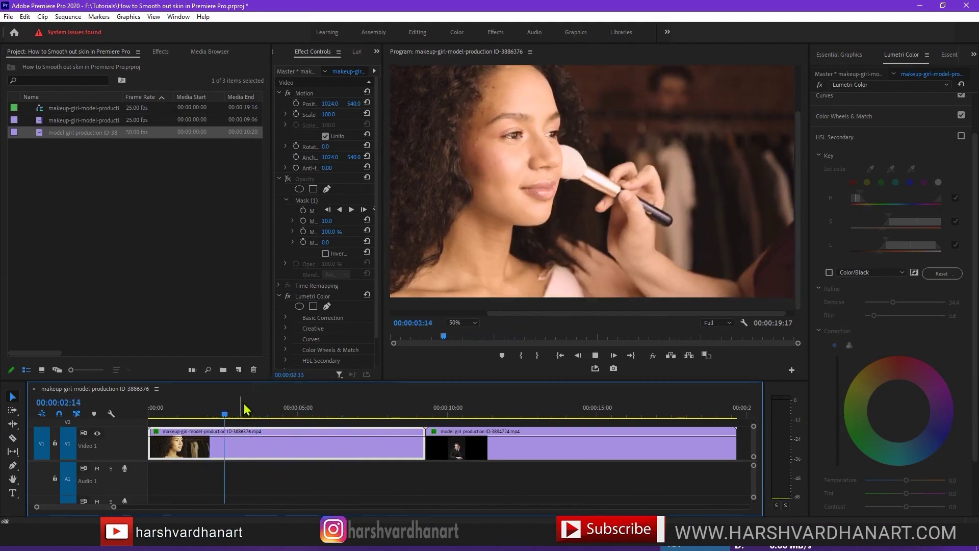
key("space")
left_click(961, 137)
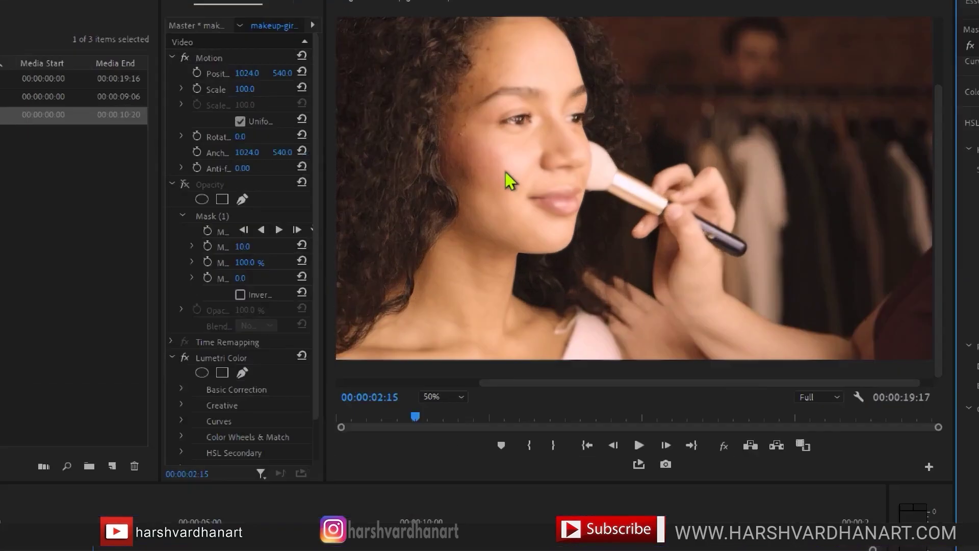
Play the smoothed clip, then lower the Correction wheel's luminance slider slightly to darken the skin.
key("space")
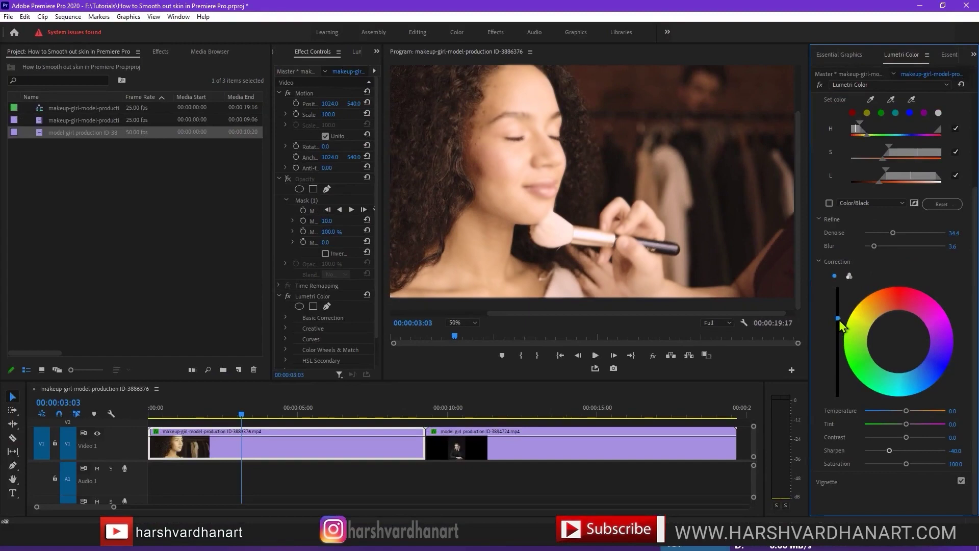
mouse_move(837, 330)
left_mouse_down()
mouse_move(837, 362)
mouse_move(837, 340)
left_mouse_up()
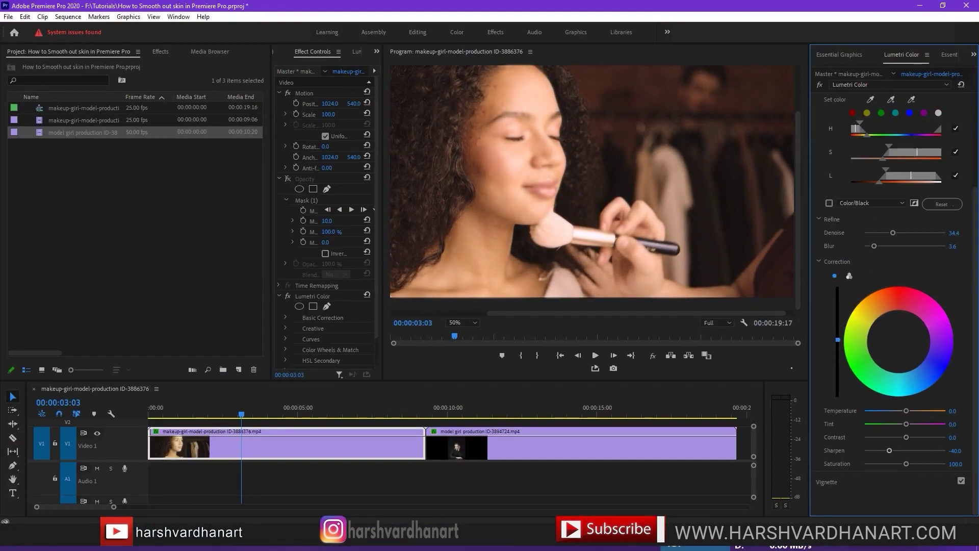